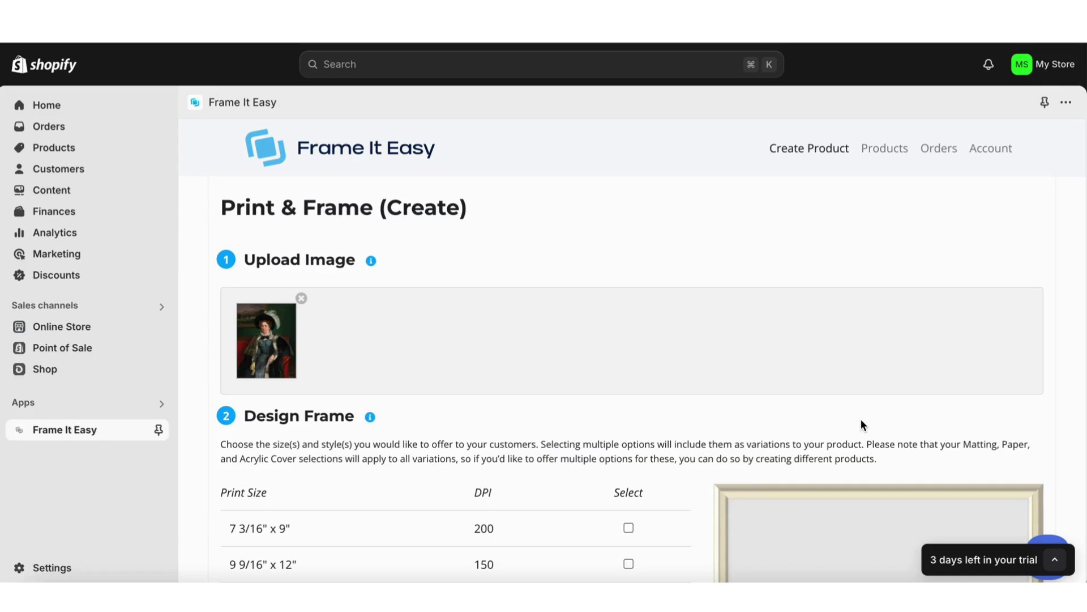
Step: Scroll down past the uploaded portrait to the Design Frame section
{"action": "scroll", "coordinate": [861, 419], "scroll_direction": "down", "scroll_amount": 5}
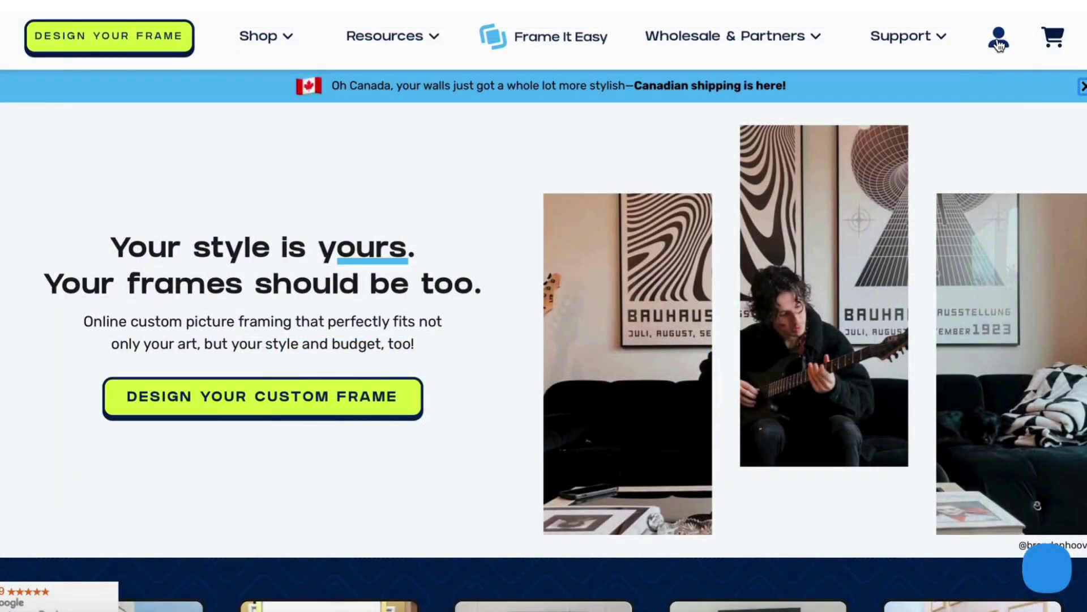
Step: Start a new Frame It Easy account, entering the e-mail, a password and its confirmation
{"action": "left_click", "coordinate": [998, 38]}
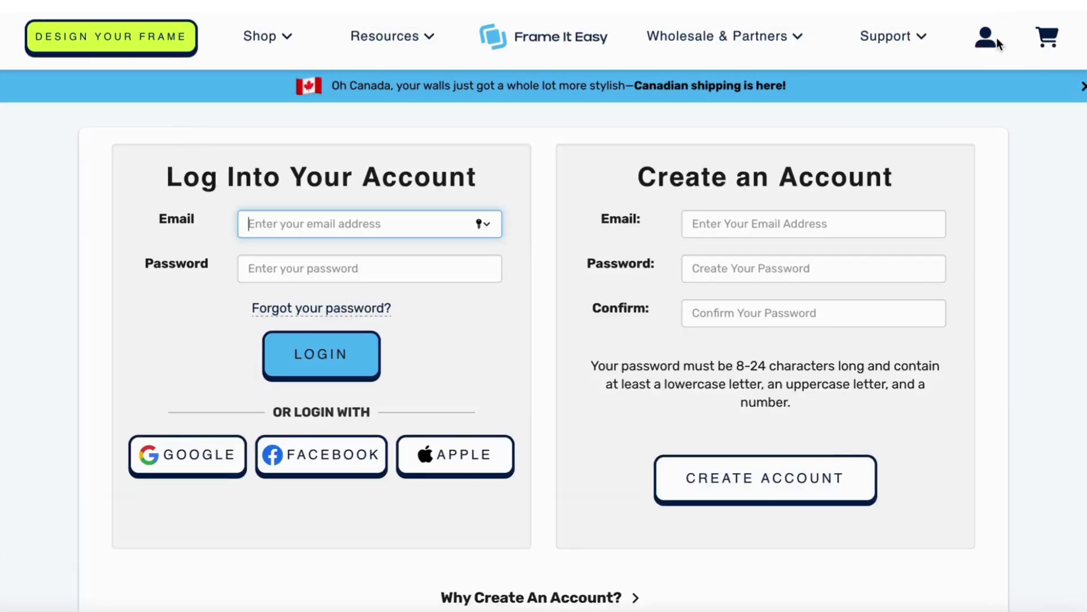
{"action": "left_click", "coordinate": [716, 223]}
{"action": "type", "text": "example@email.com"}
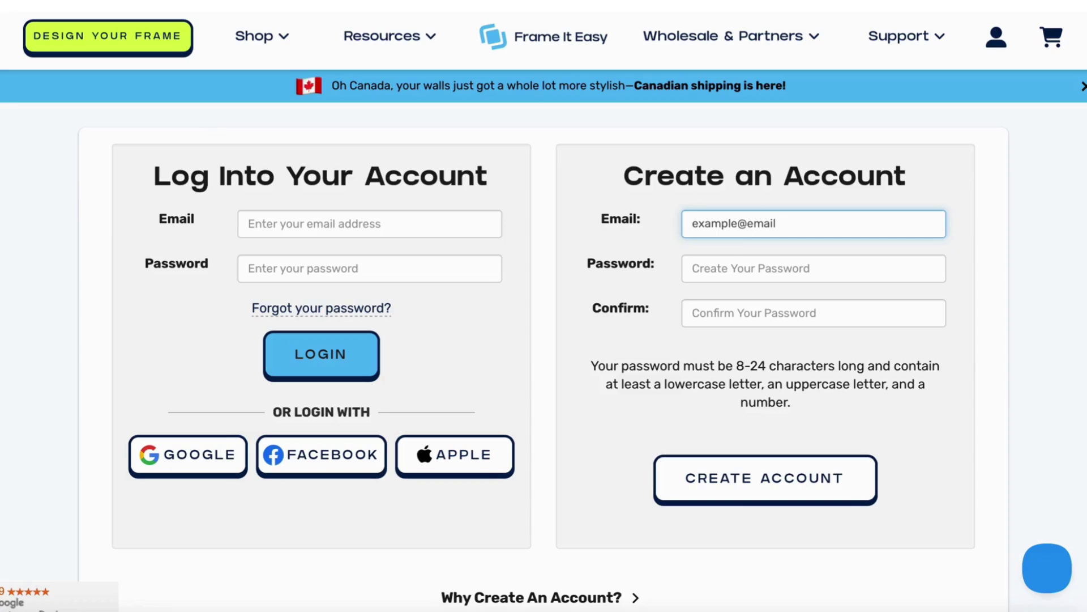
{"action": "left_click", "coordinate": [715, 268]}
{"action": "type", "text": "Pa"}
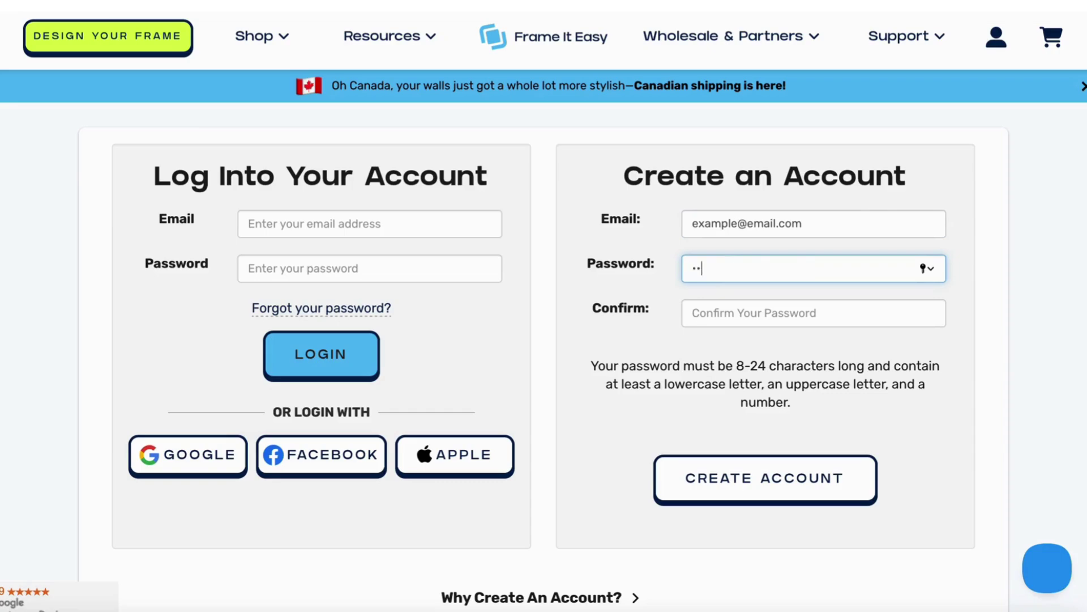
{"action": "left_click", "coordinate": [709, 310]}
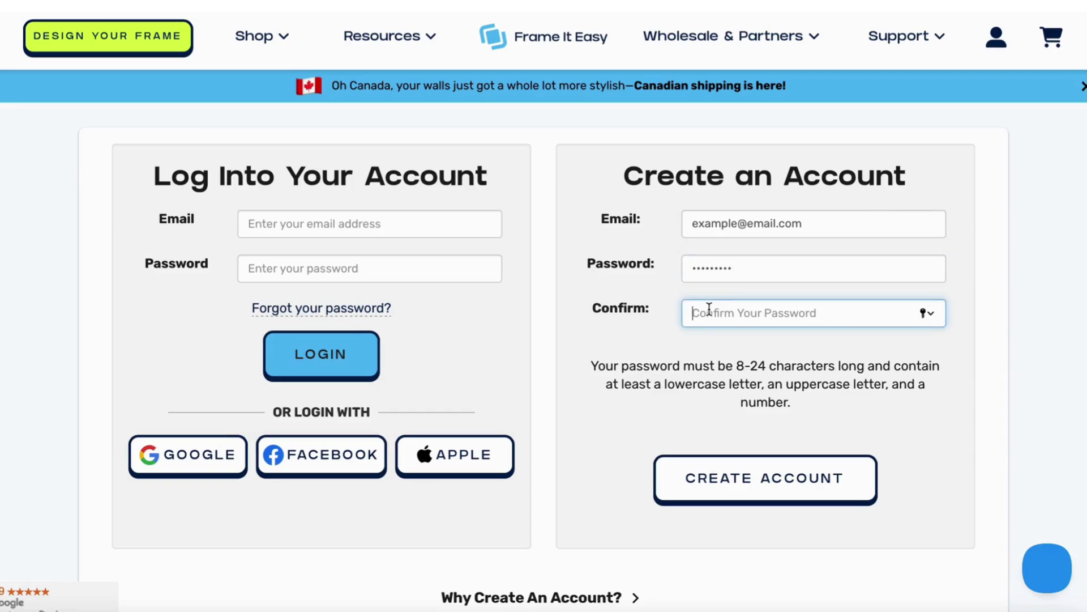
{"action": "type", "text": "Pass"}
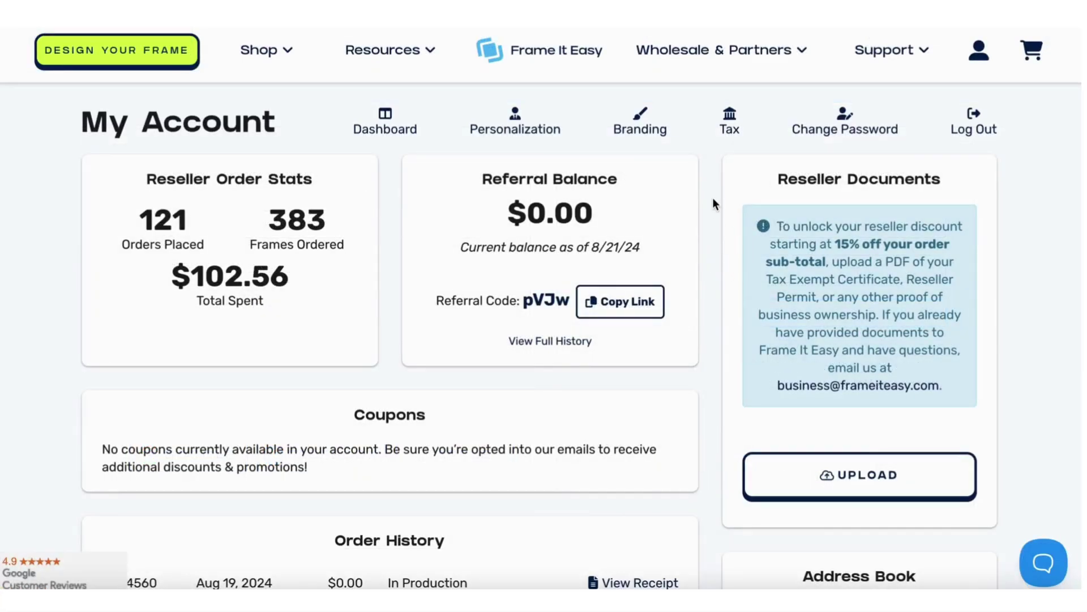
Step: Open the Branding tab on My Account and review the custom label and packing slip options
{"action": "left_click", "coordinate": [637, 127]}
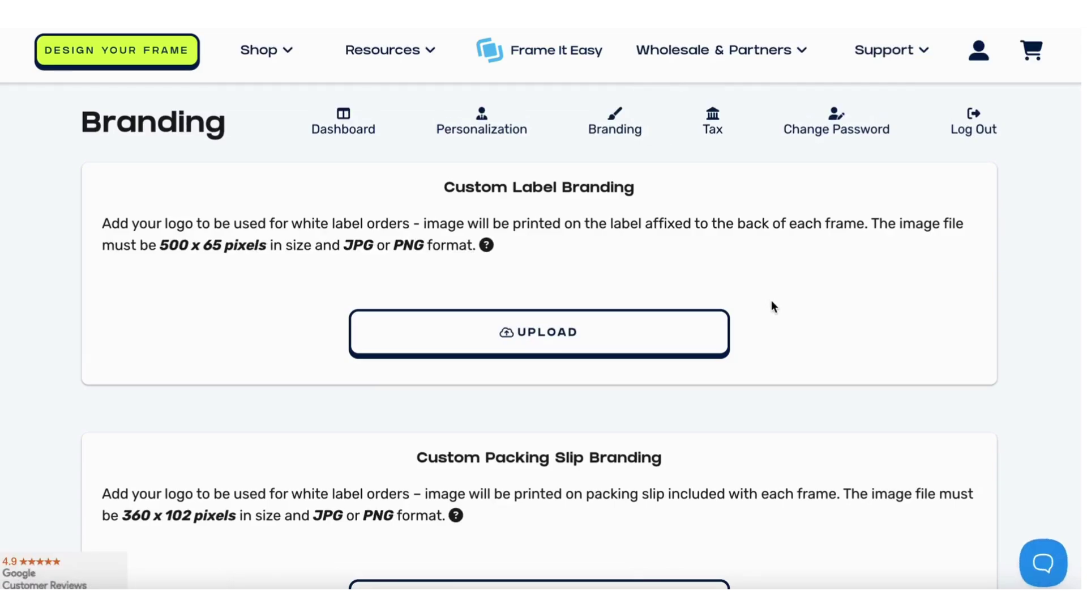
{"action": "scroll", "coordinate": [774, 306], "scroll_direction": "down", "scroll_amount": 3}
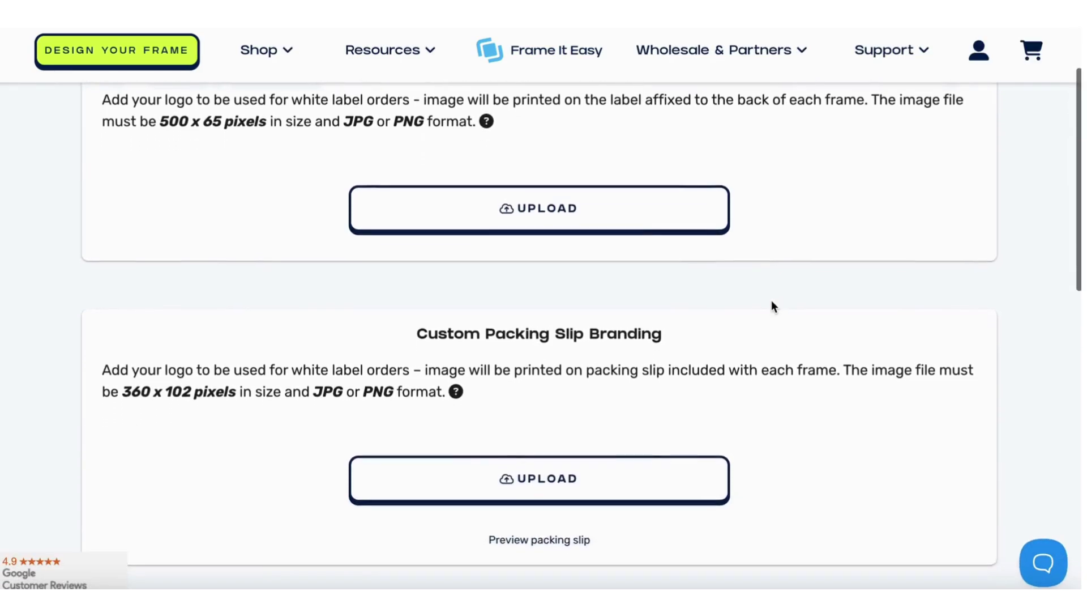
{"action": "scroll", "coordinate": [774, 306], "scroll_direction": "down", "scroll_amount": 5}
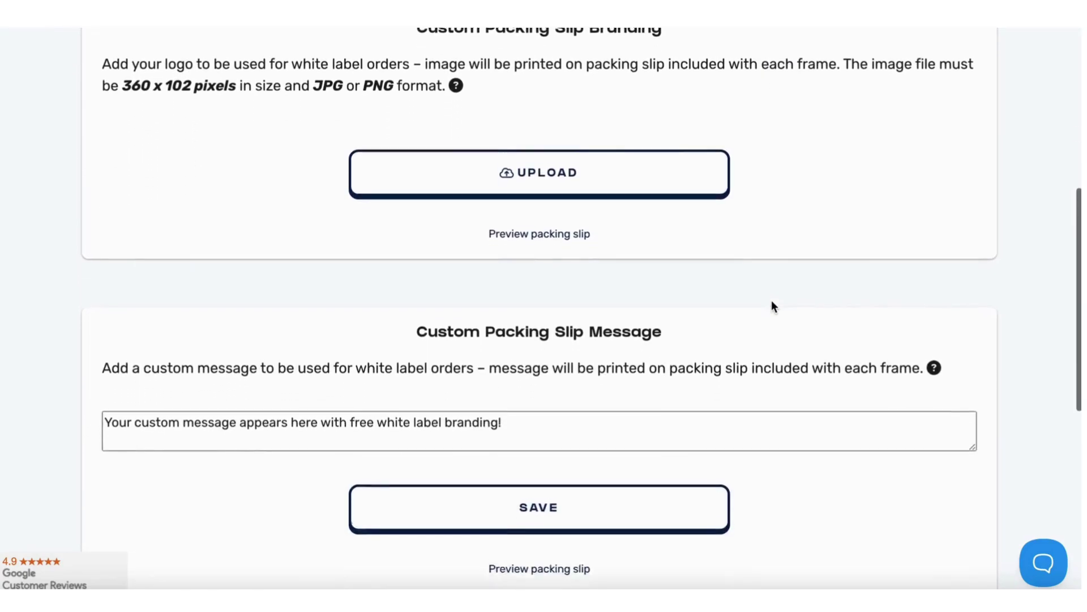
{"action": "scroll", "coordinate": [771, 306], "scroll_direction": "down", "scroll_amount": 3}
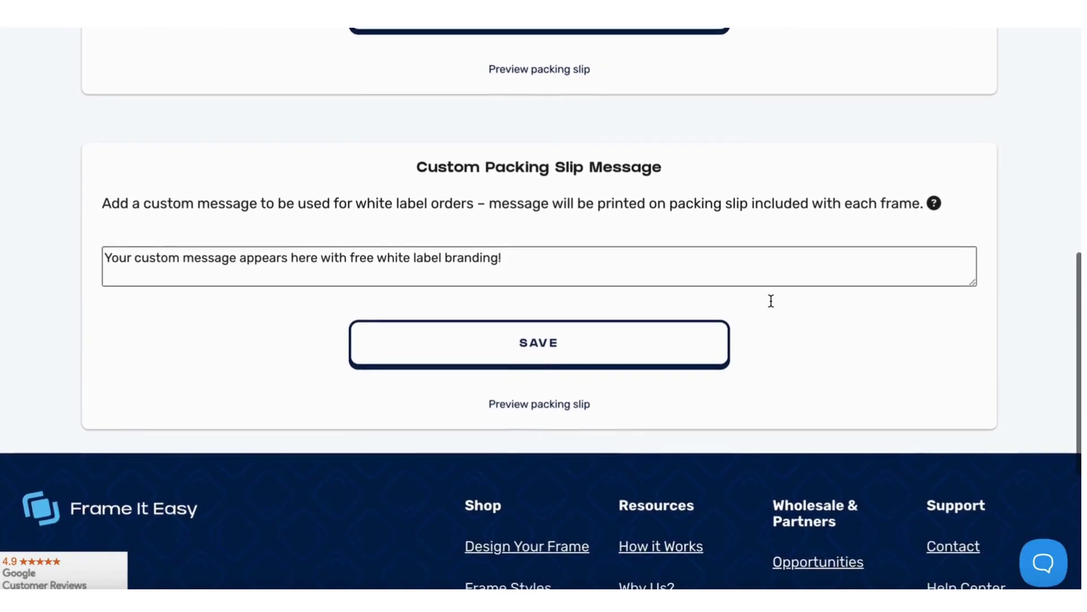
{"action": "scroll", "coordinate": [771, 301], "scroll_direction": "up", "scroll_amount": 2}
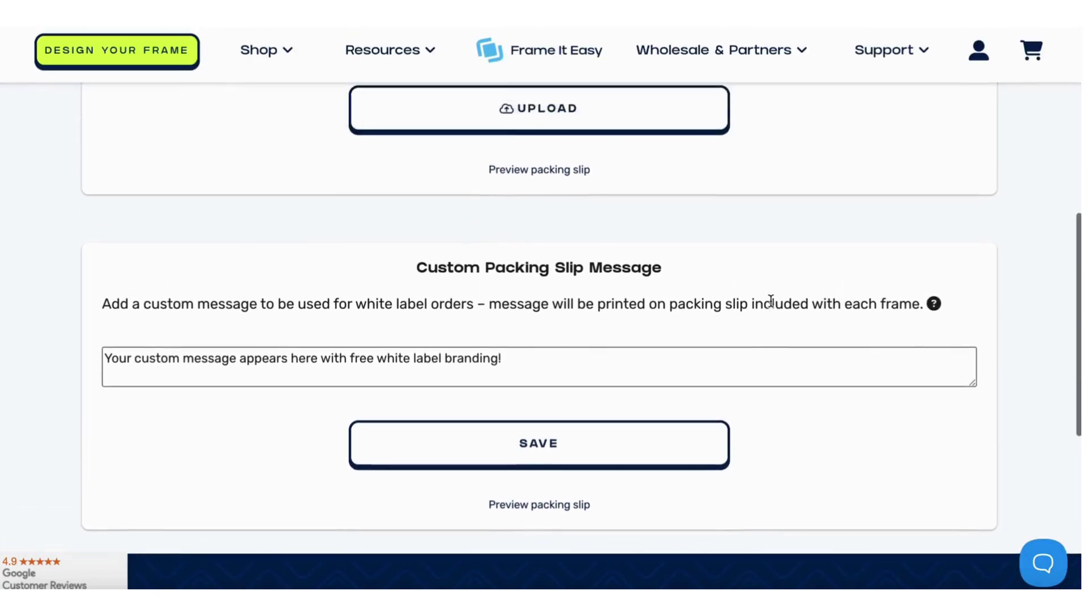
{"action": "scroll", "coordinate": [772, 300], "scroll_direction": "up", "scroll_amount": 9}
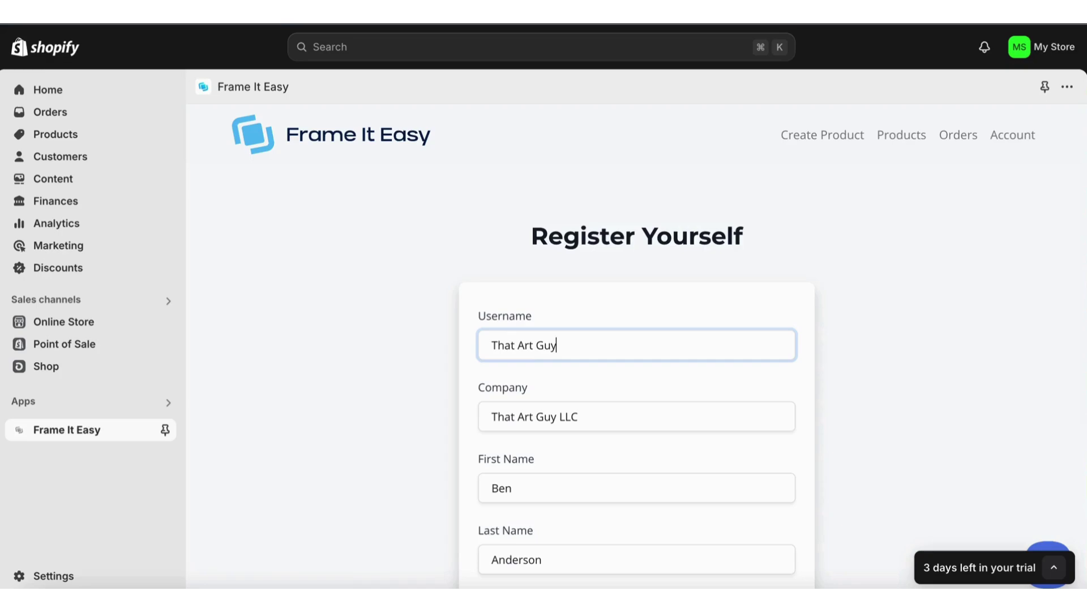
Step: Finish the username in the Register Yourself form and move down through the remaining fields
{"action": "left_click", "coordinate": [807, 372]}
{"action": "scroll", "coordinate": [806, 372], "scroll_direction": "down", "scroll_amount": 3}
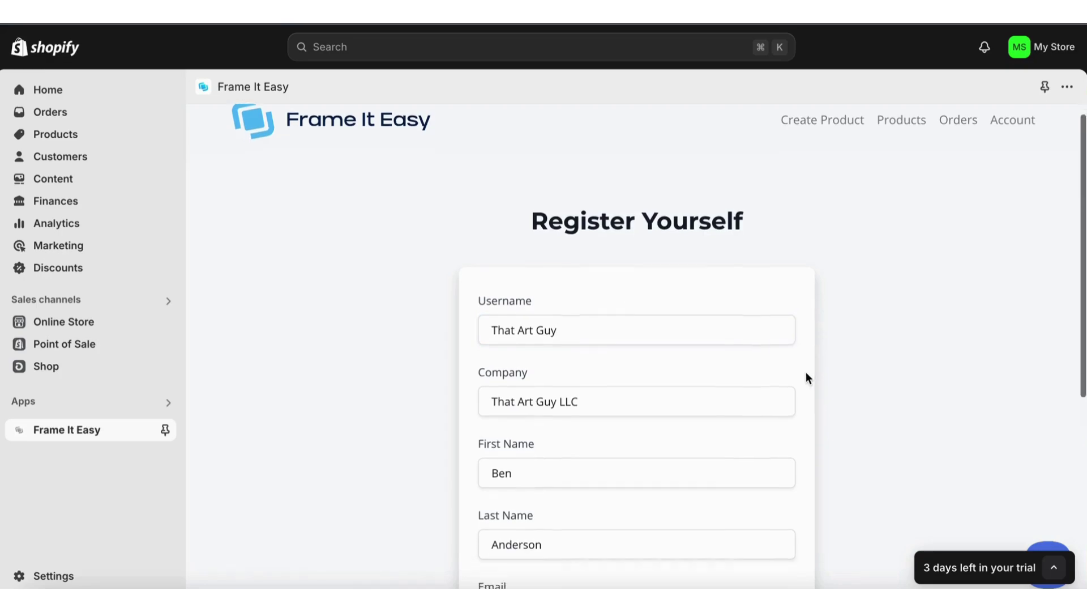
{"action": "scroll", "coordinate": [807, 373], "scroll_direction": "down", "scroll_amount": 3}
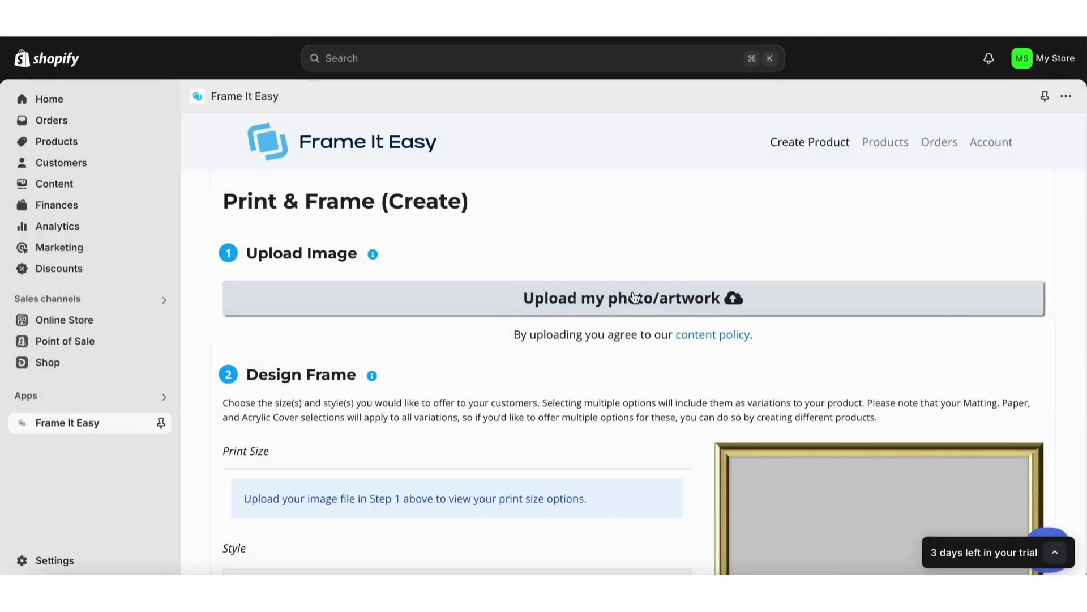
Step: Upload 235160fgsdl.jpg from the Desktop as the print's artwork
{"action": "left_click", "coordinate": [634, 300]}
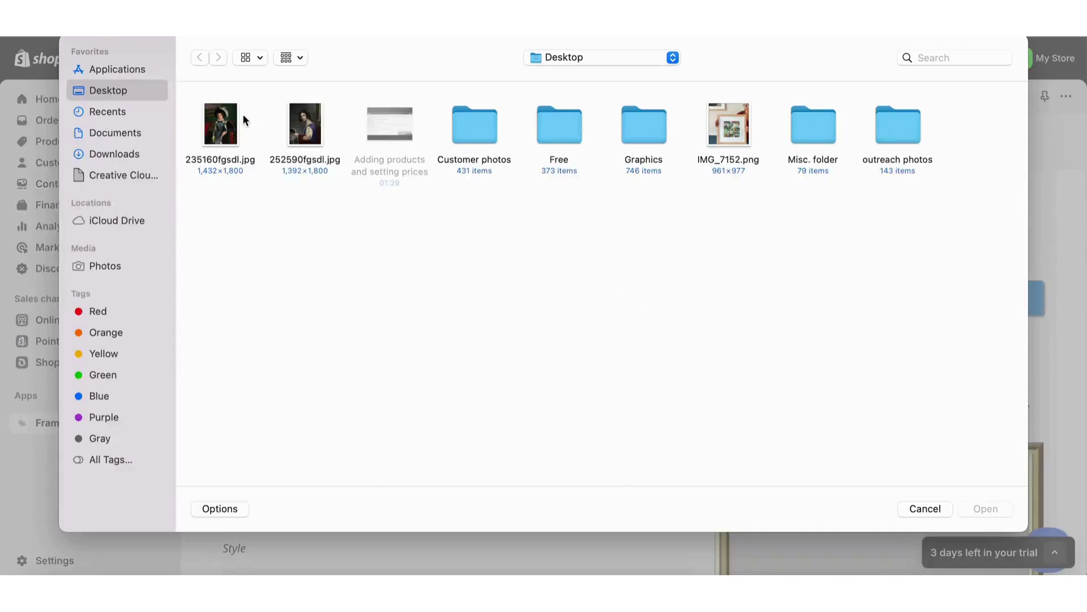
{"action": "left_click", "coordinate": [229, 131]}
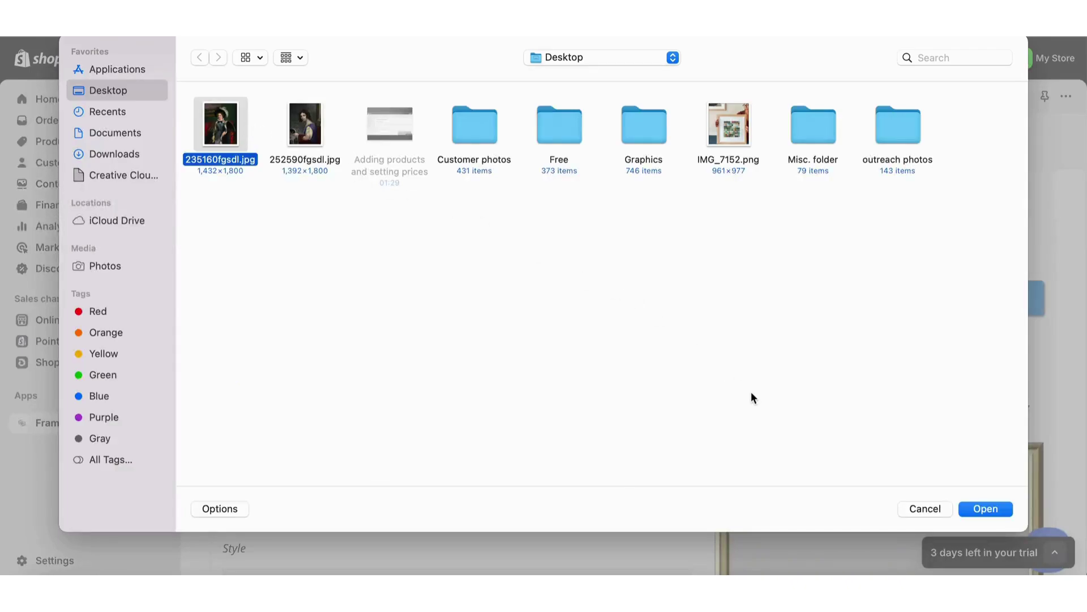
{"action": "left_click", "coordinate": [993, 508]}
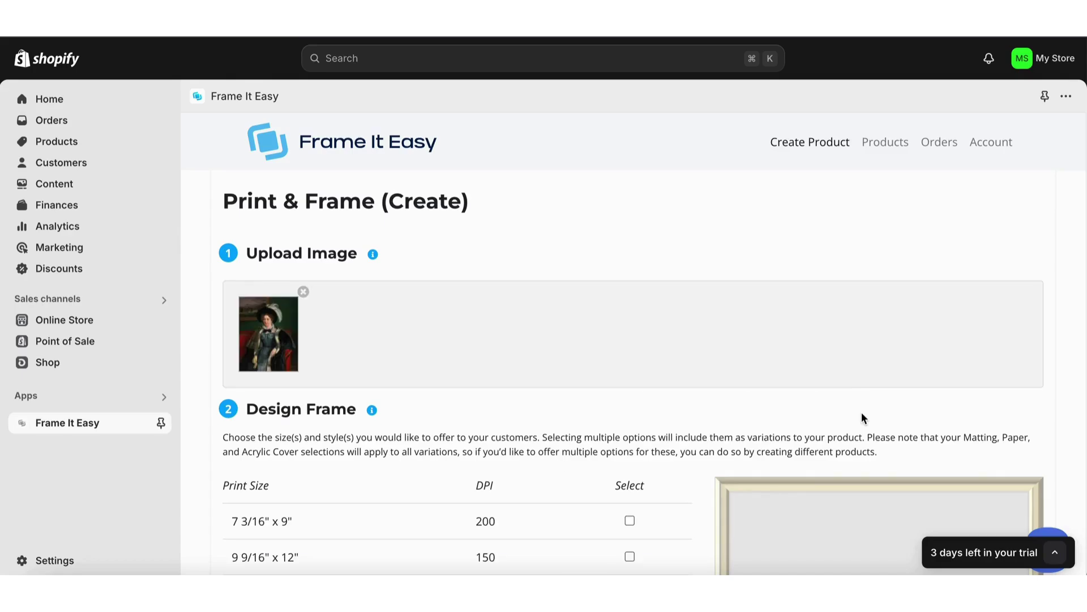
Step: Offer the 7 3/16" x 9" print size
{"action": "scroll", "coordinate": [862, 418], "scroll_direction": "down", "scroll_amount": 4}
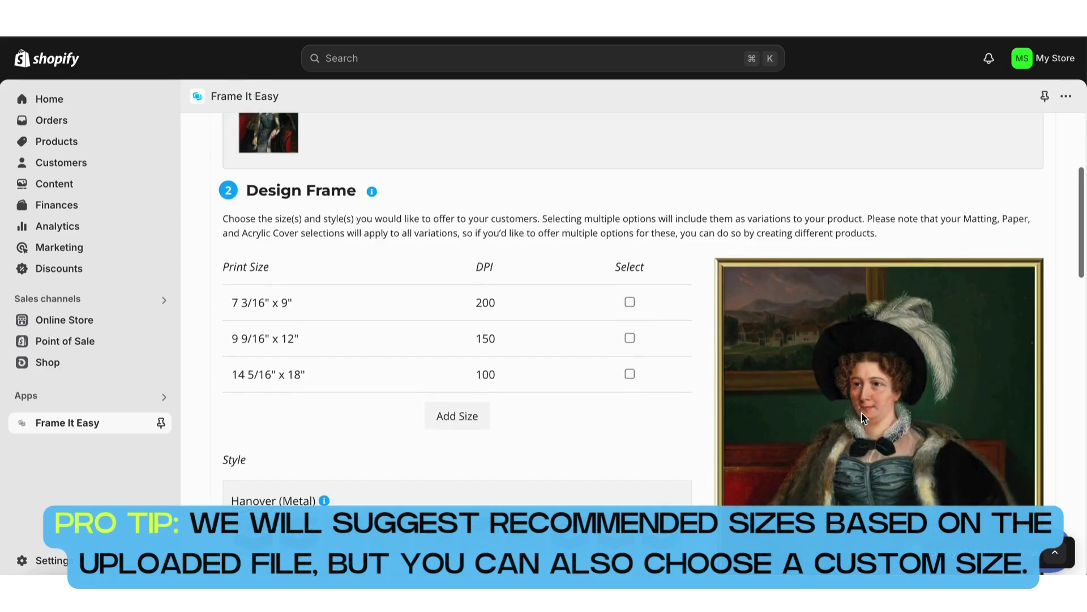
{"action": "scroll", "coordinate": [862, 418], "scroll_direction": "down", "scroll_amount": 1}
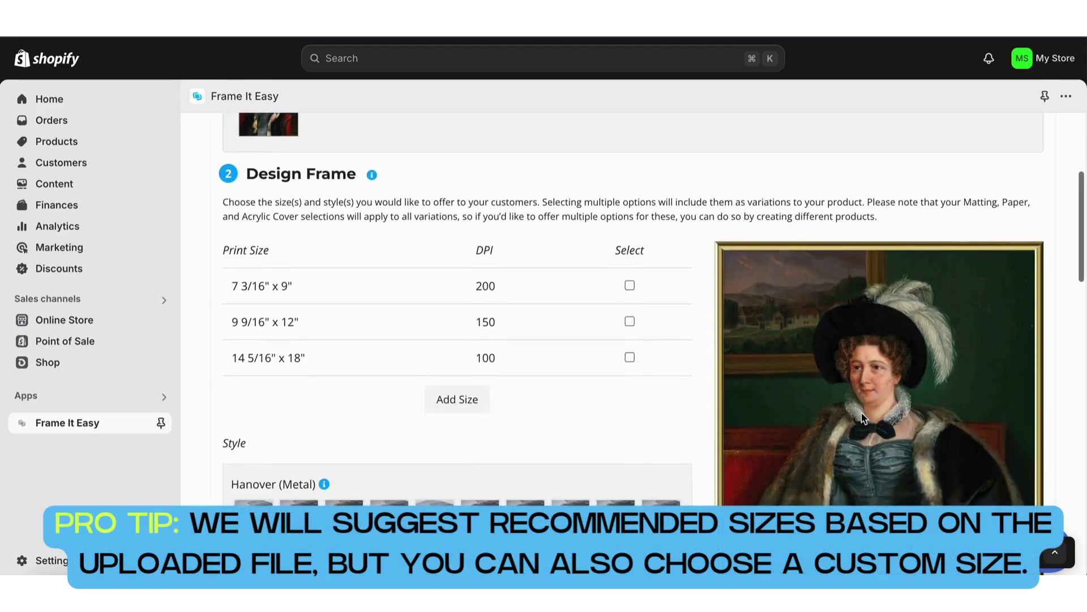
{"action": "left_click", "coordinate": [630, 286]}
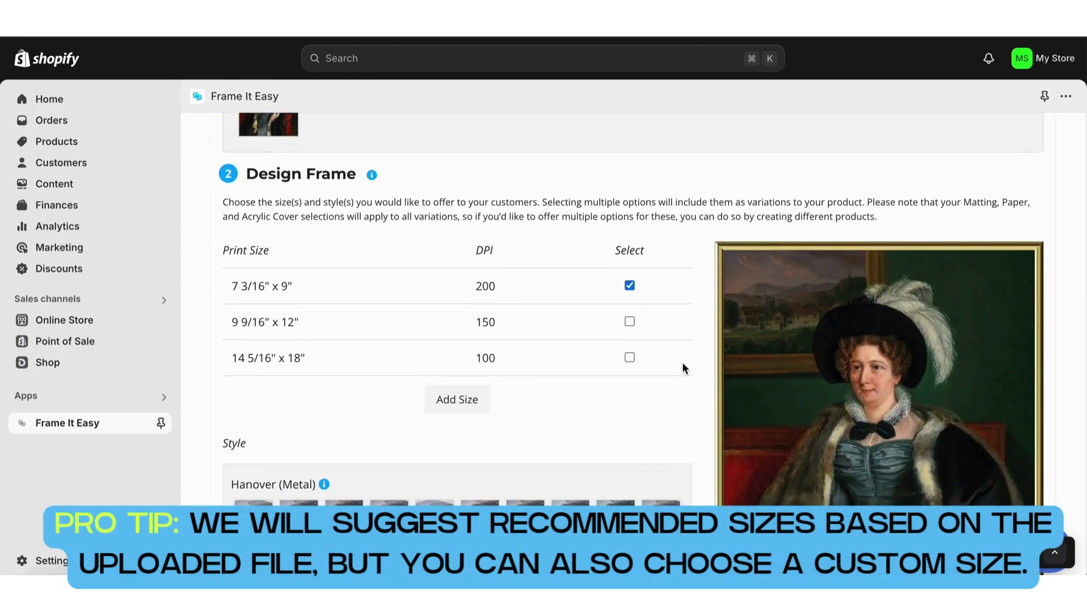
Step: Add Satin Gold Hanover (Metal) and gold Derby (Wood) frame styles
{"action": "scroll", "coordinate": [682, 364], "scroll_direction": "down", "scroll_amount": 4}
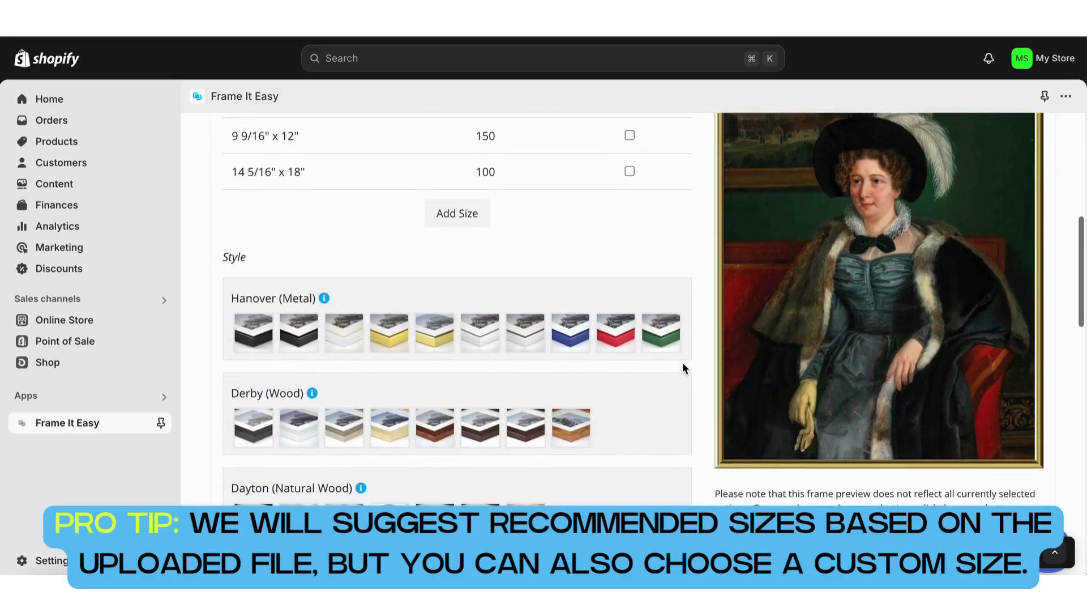
{"action": "left_click", "coordinate": [402, 339]}
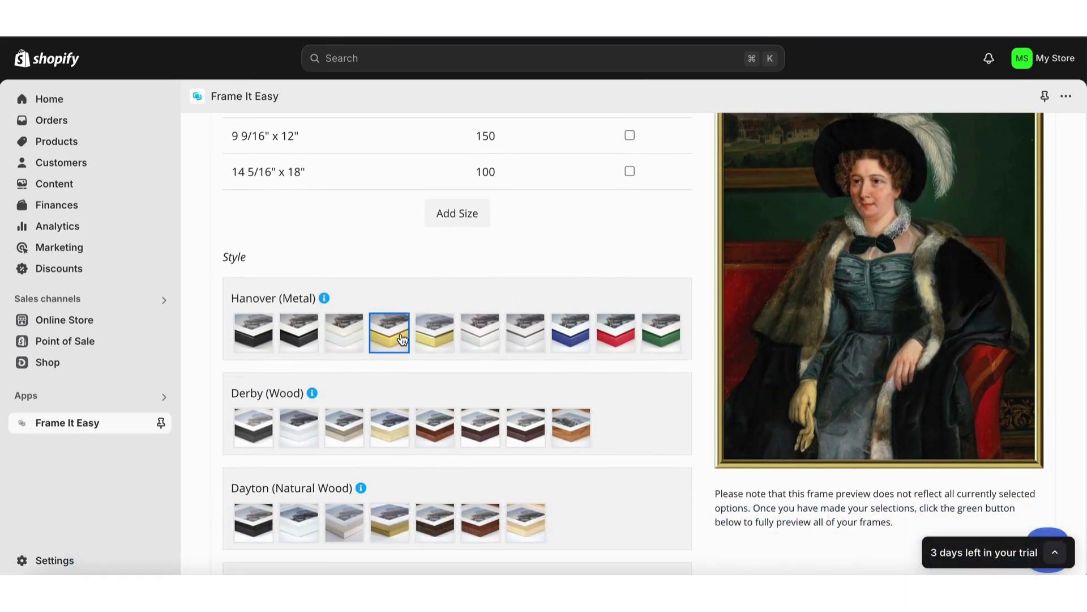
{"action": "left_click", "coordinate": [402, 338]}
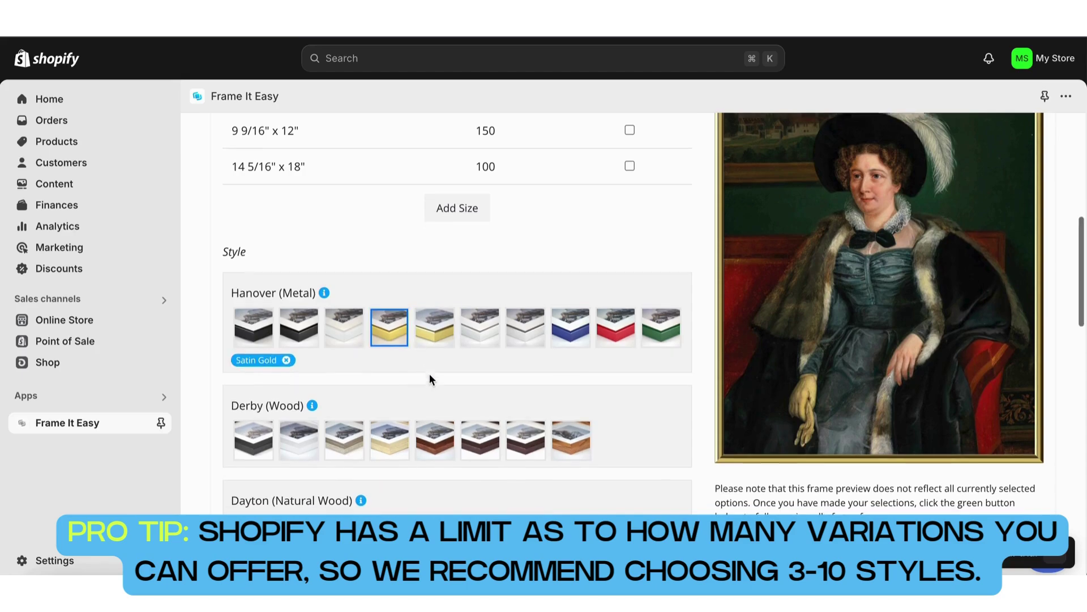
{"action": "scroll", "coordinate": [429, 376], "scroll_direction": "down", "scroll_amount": 2}
{"action": "left_click", "coordinate": [390, 361]}
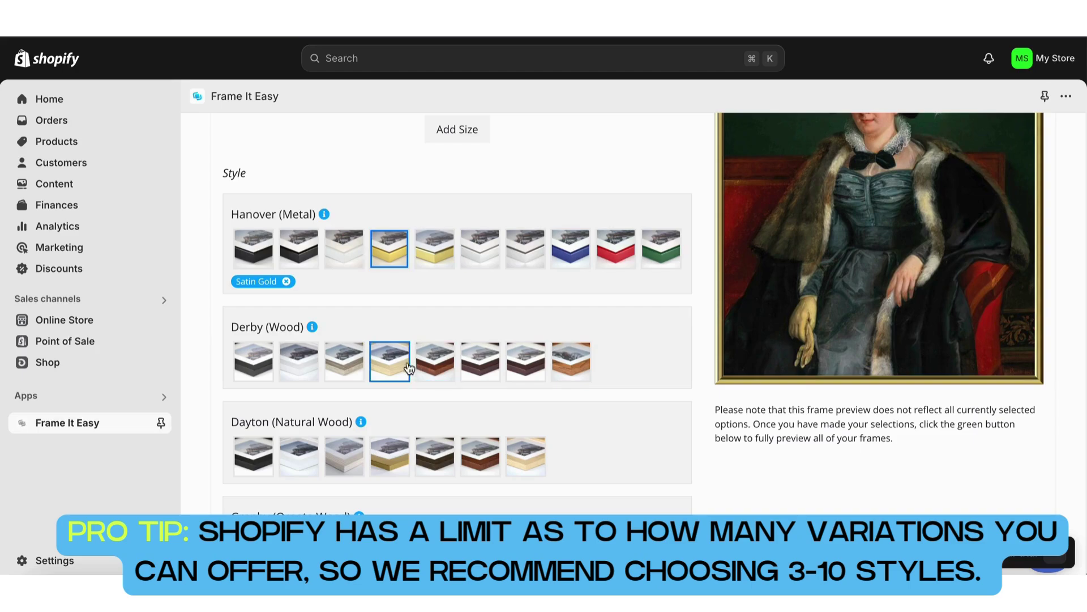
Step: Give the frames a single Smooth White mat, 2 inches visible
{"action": "scroll", "coordinate": [473, 449], "scroll_direction": "down", "scroll_amount": 10}
{"action": "scroll", "coordinate": [474, 447], "scroll_direction": "down", "scroll_amount": 3}
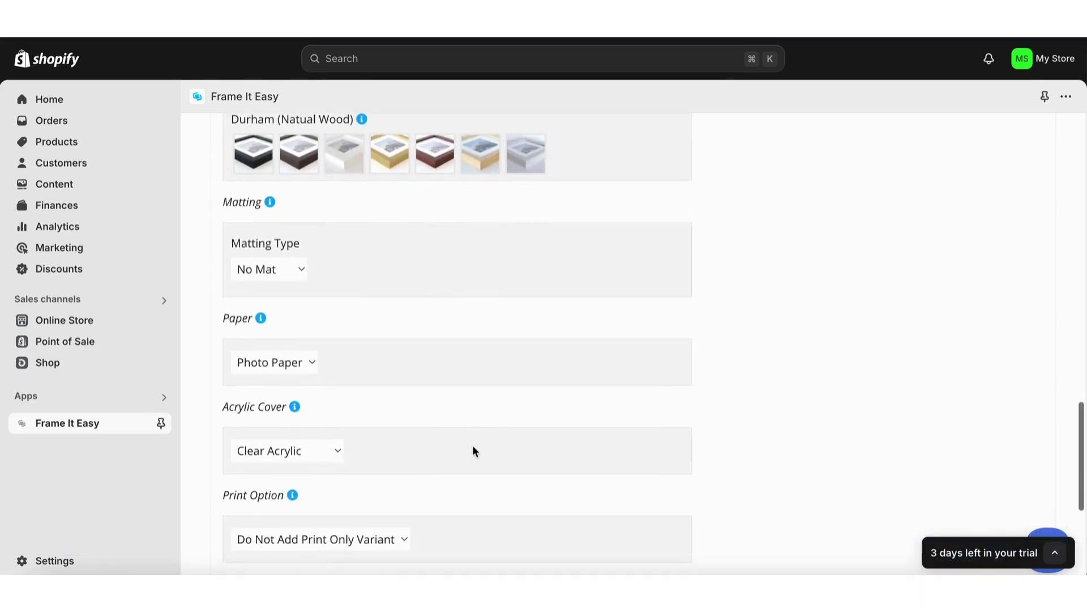
{"action": "left_click", "coordinate": [282, 265]}
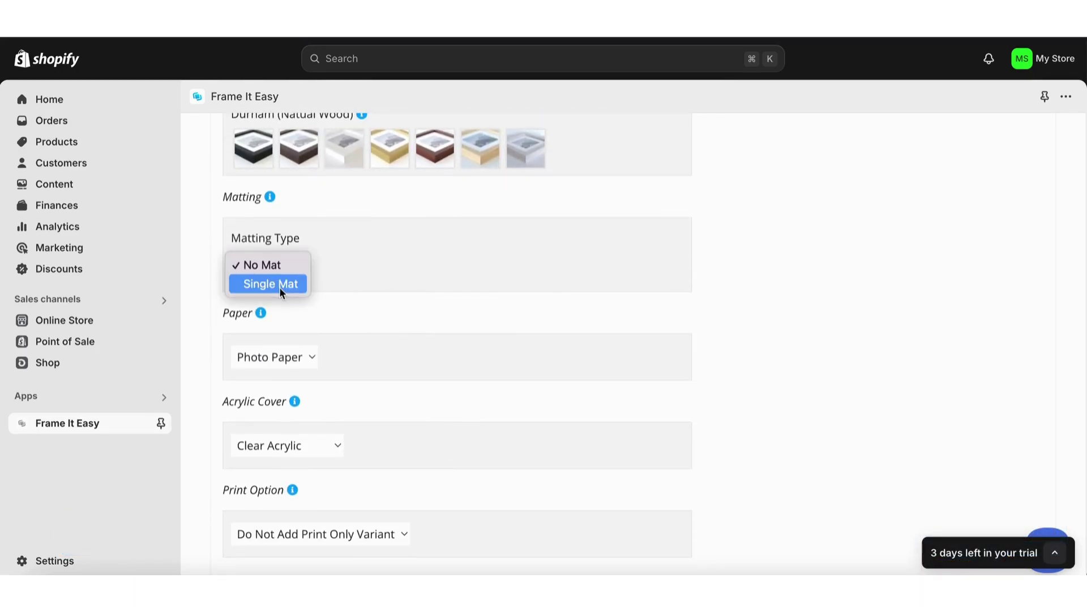
{"action": "left_click", "coordinate": [280, 286]}
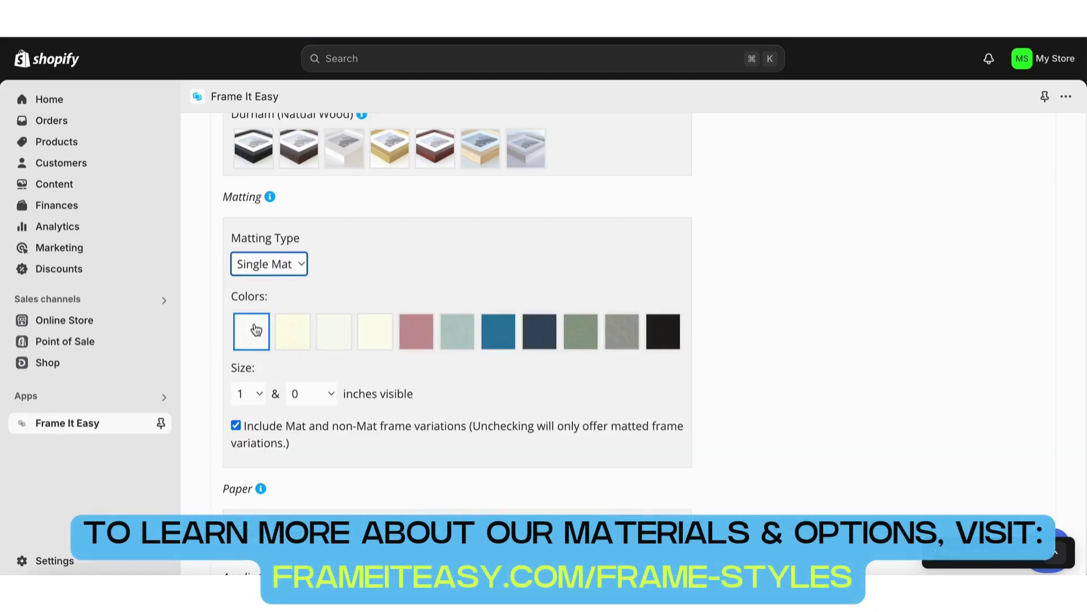
{"action": "left_click", "coordinate": [253, 331]}
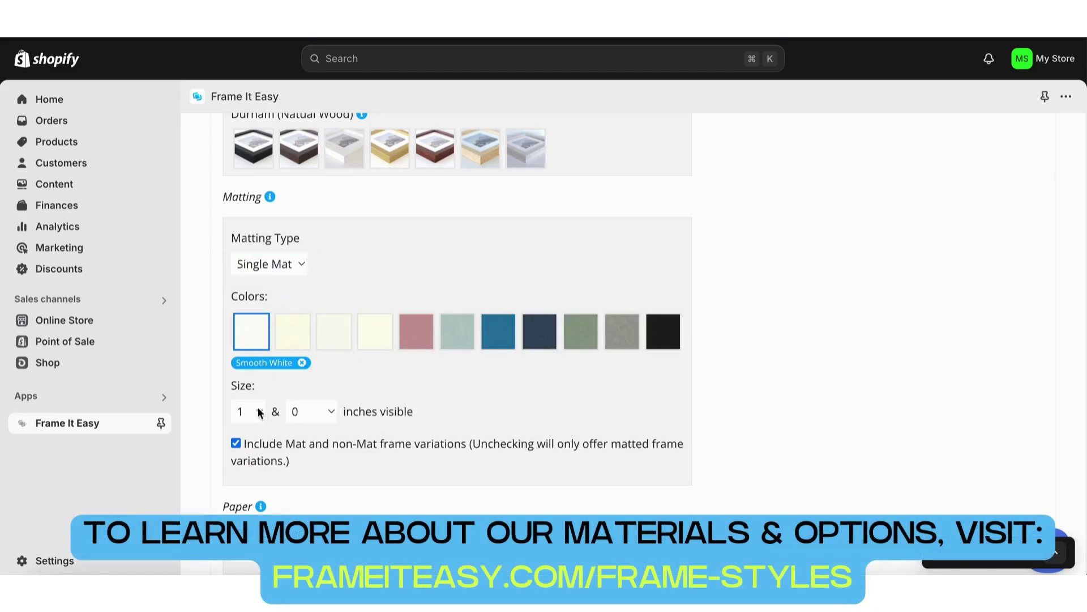
{"action": "left_click", "coordinate": [260, 412]}
{"action": "left_click", "coordinate": [253, 436]}
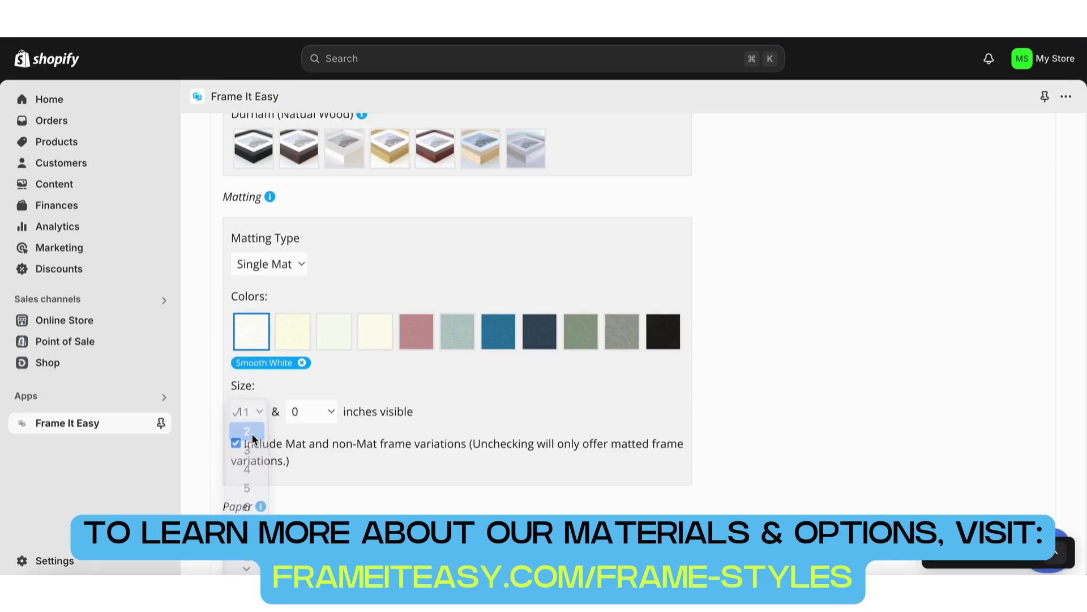
Step: Print on Art Paper and cover it with Non-Glare Acrylic
{"action": "scroll", "coordinate": [333, 447], "scroll_direction": "down", "scroll_amount": 3}
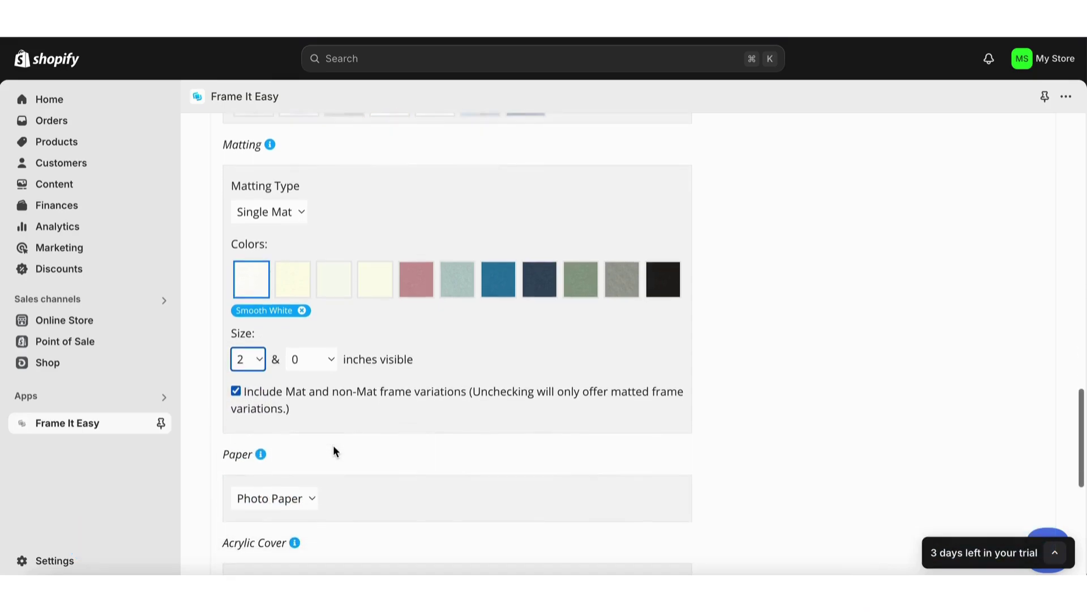
{"action": "left_click", "coordinate": [286, 374]}
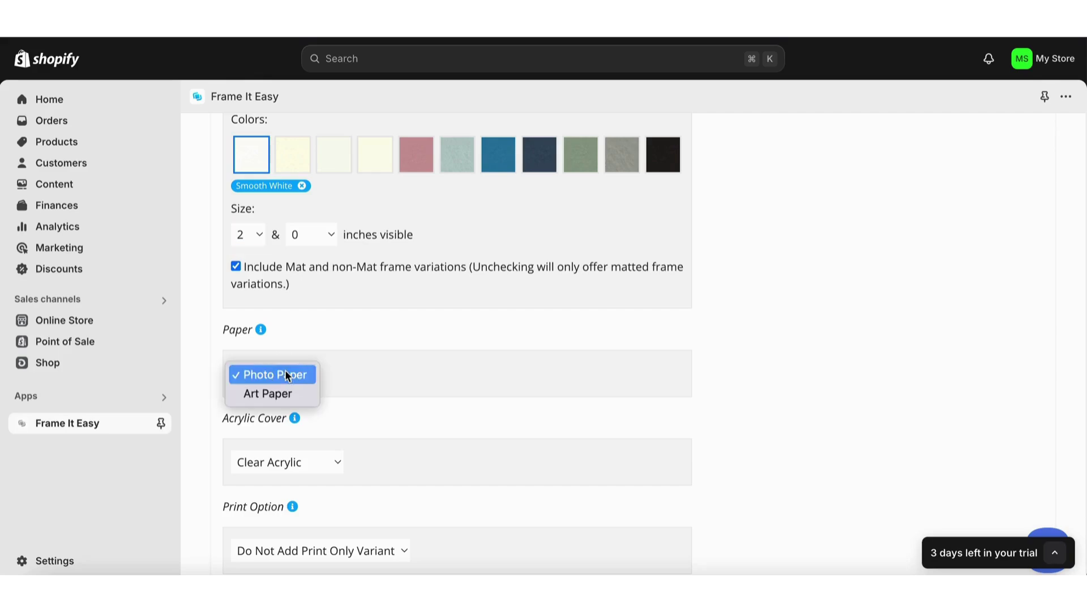
{"action": "left_click", "coordinate": [278, 395]}
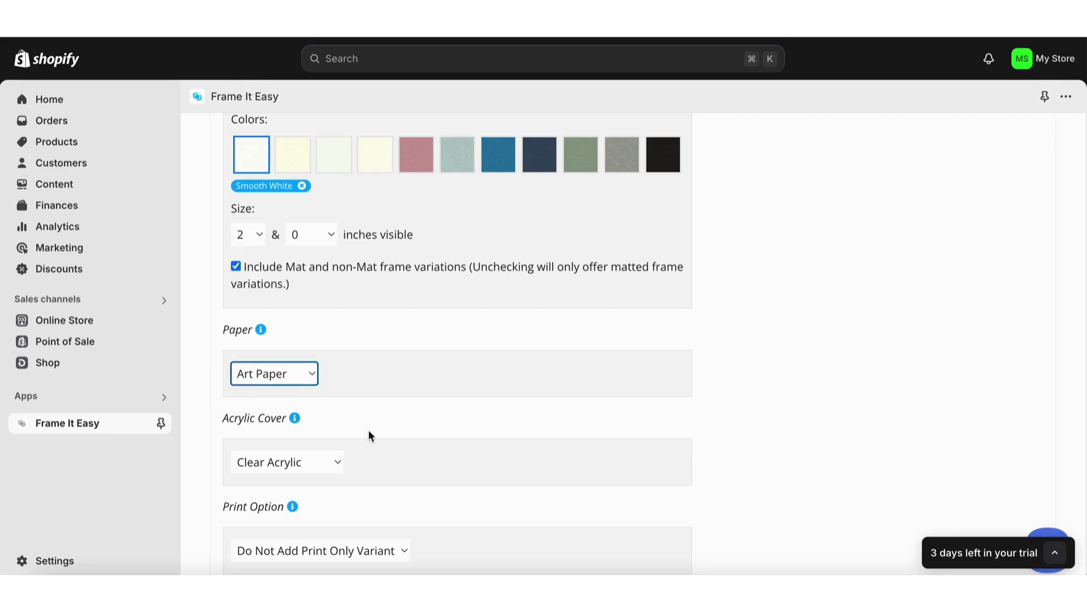
{"action": "scroll", "coordinate": [368, 429], "scroll_direction": "down", "scroll_amount": 2}
{"action": "left_click", "coordinate": [304, 348]}
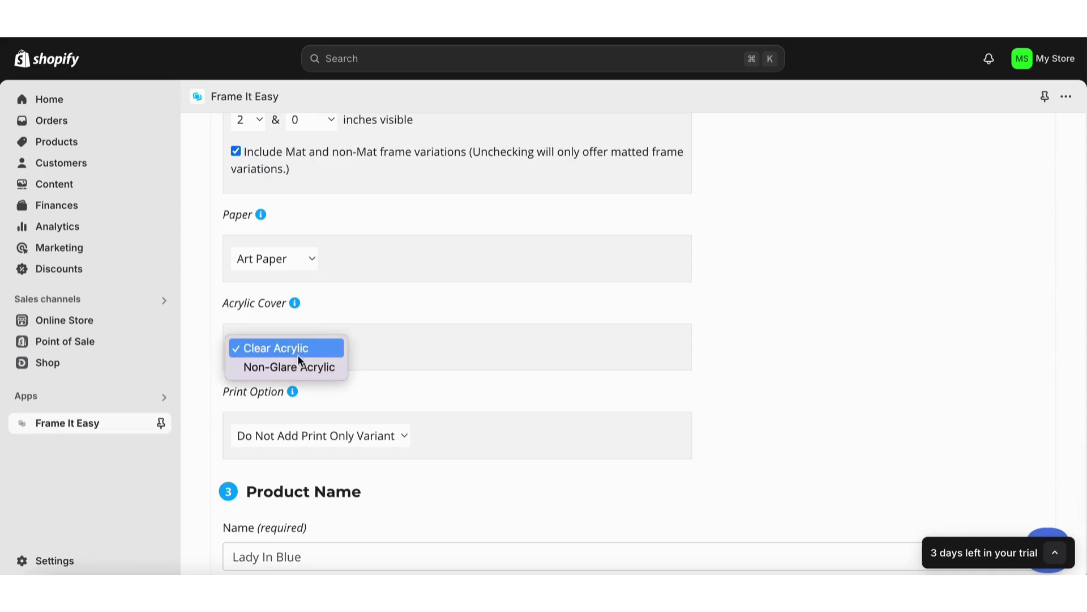
{"action": "left_click", "coordinate": [298, 366]}
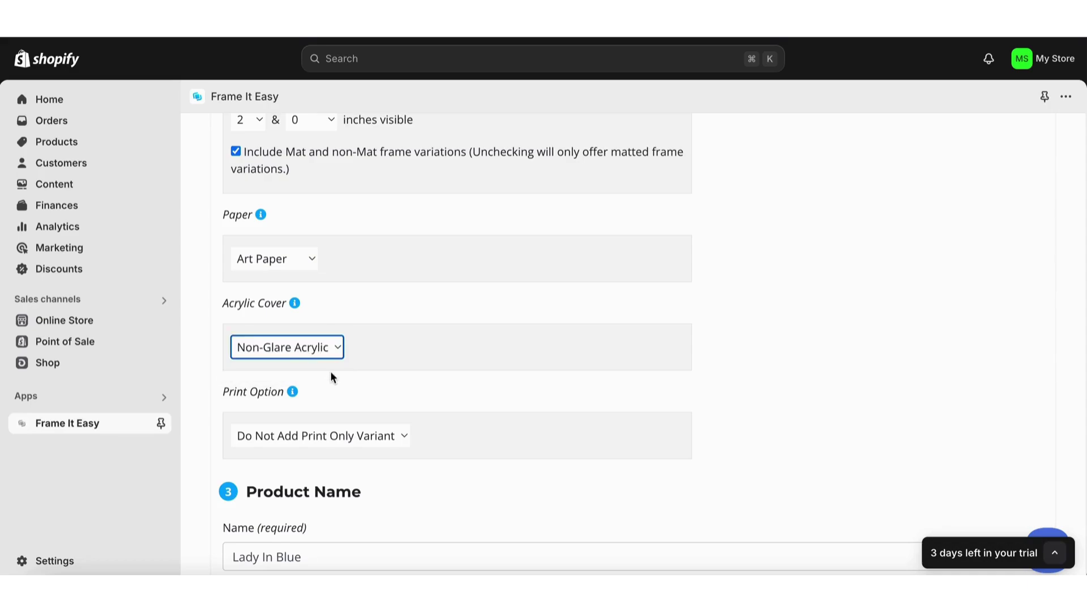
Step: Keep print-only variants excluded and continue the product description
{"action": "scroll", "coordinate": [331, 370], "scroll_direction": "down", "scroll_amount": 1}
{"action": "left_click", "coordinate": [330, 368]}
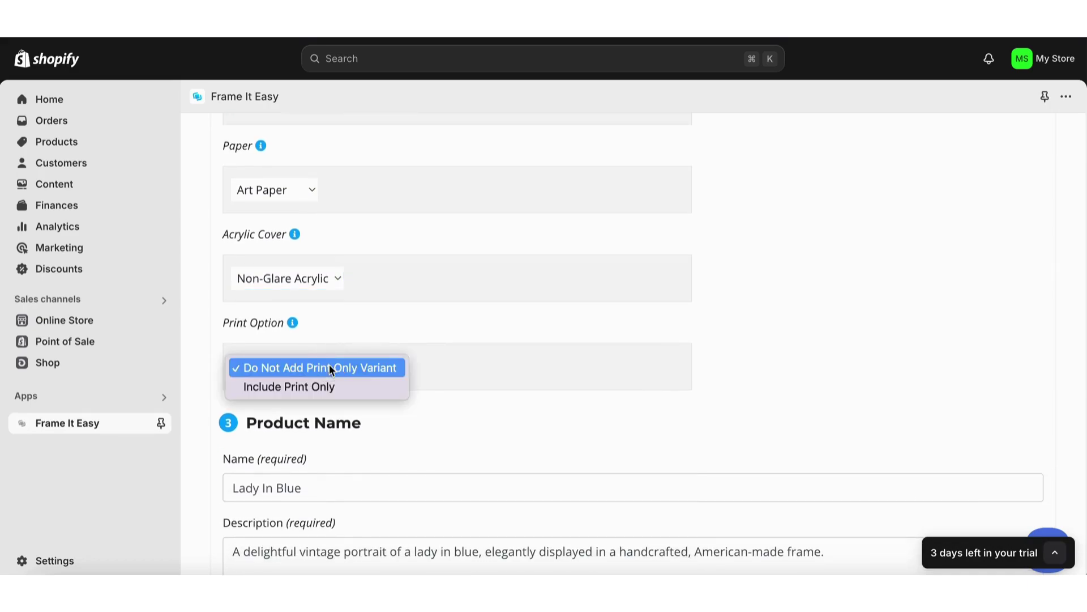
{"action": "left_click", "coordinate": [329, 367]}
{"action": "scroll", "coordinate": [329, 365], "scroll_direction": "down", "scroll_amount": 1}
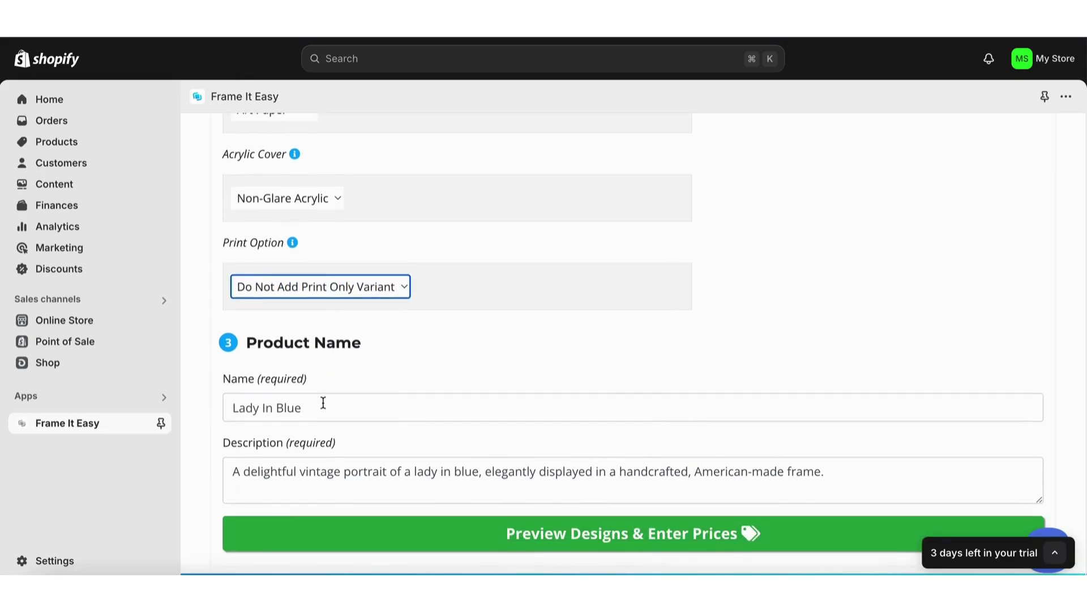
{"action": "scroll", "coordinate": [323, 402], "scroll_direction": "down", "scroll_amount": 1}
{"action": "left_click", "coordinate": [838, 444]}
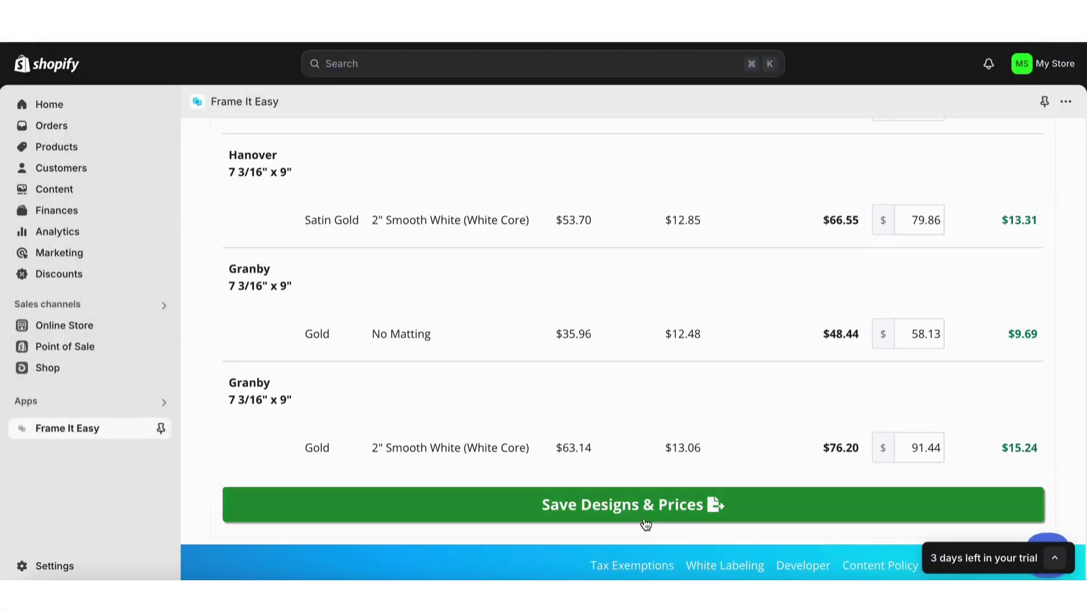
Step: Set the Preview & Pricing markup slider to 35% and save the designs and prices
{"action": "left_click", "coordinate": [646, 524]}
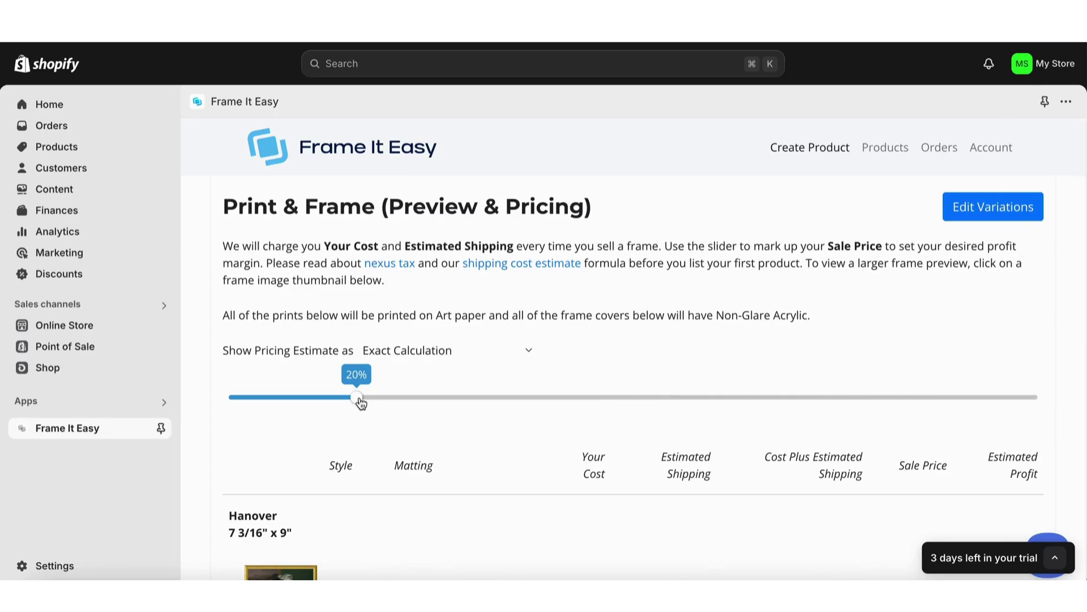
{"action": "left_click_drag", "start_coordinate": [361, 403], "coordinate": [484, 400]}
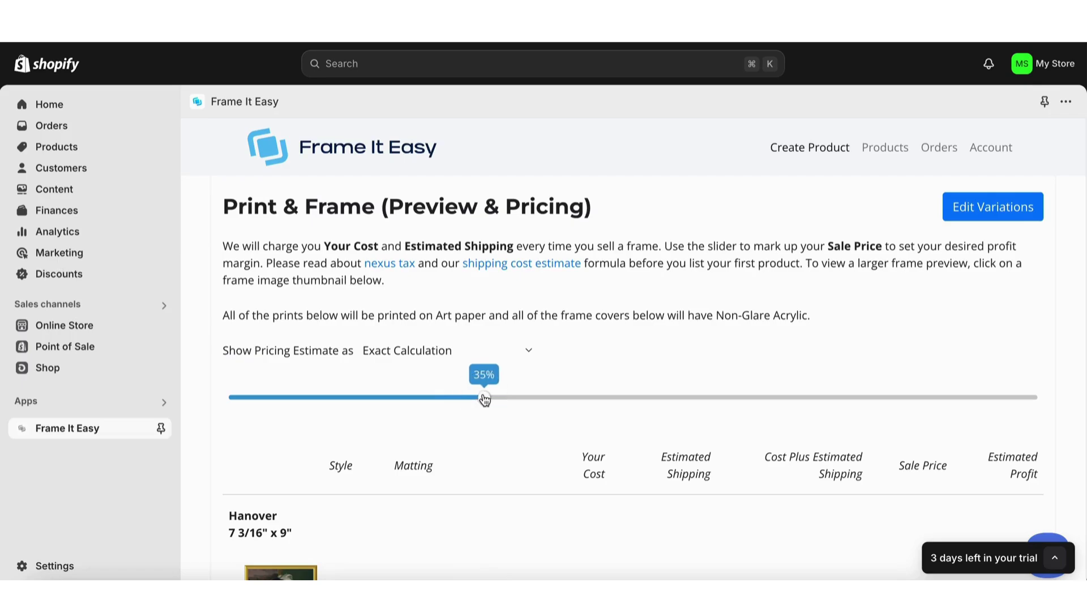
{"action": "scroll", "coordinate": [539, 363], "scroll_direction": "down", "scroll_amount": 4}
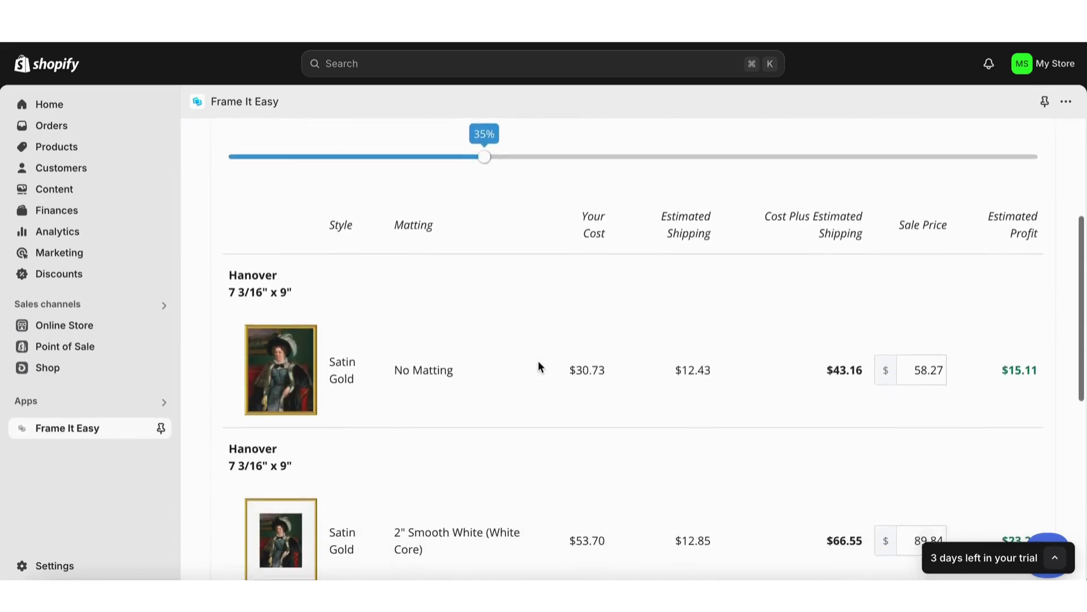
{"action": "scroll", "coordinate": [538, 363], "scroll_direction": "down", "scroll_amount": 2}
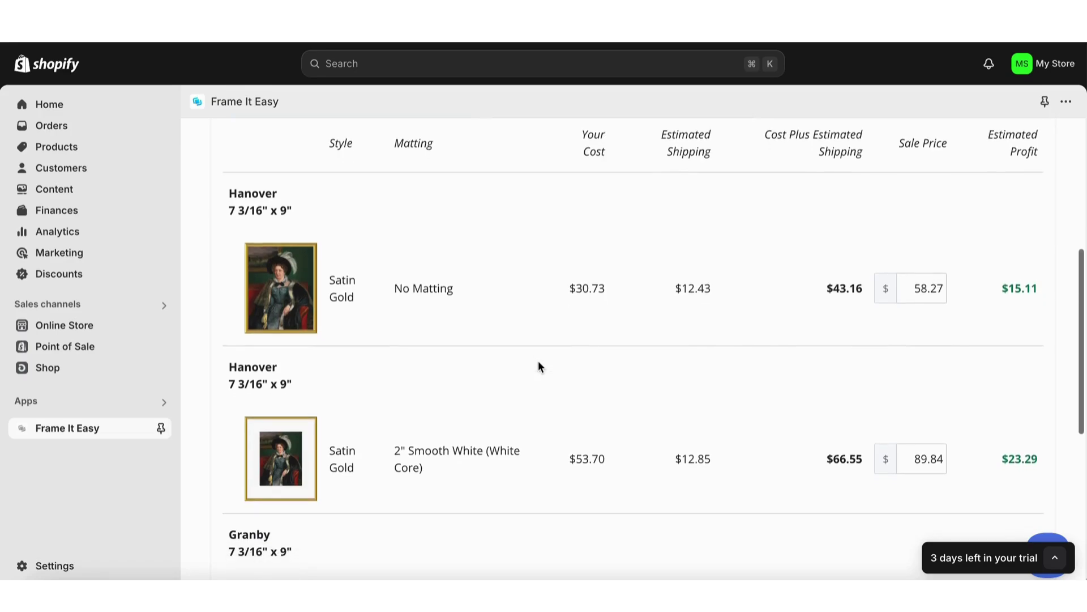
{"action": "scroll", "coordinate": [538, 365], "scroll_direction": "down", "scroll_amount": 2}
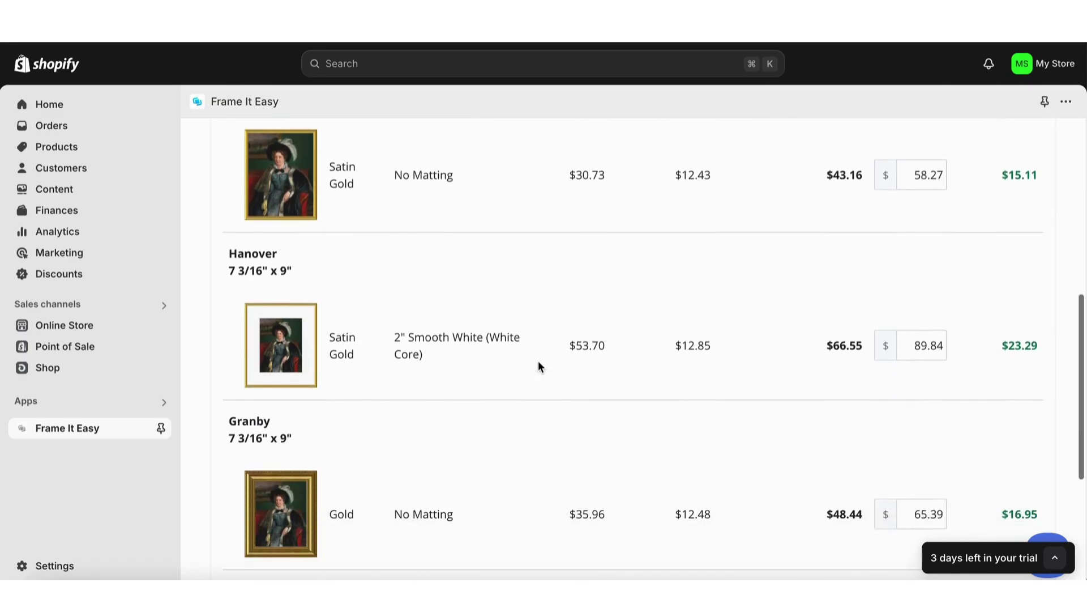
{"action": "scroll", "coordinate": [538, 366], "scroll_direction": "down", "scroll_amount": 3}
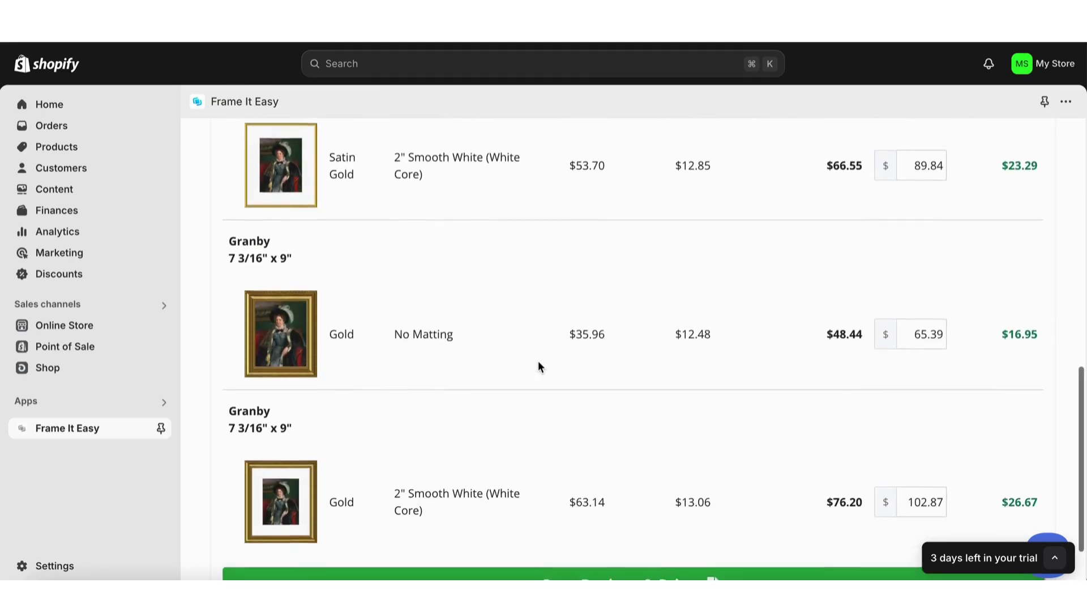
{"action": "scroll", "coordinate": [538, 365], "scroll_direction": "down", "scroll_amount": 2}
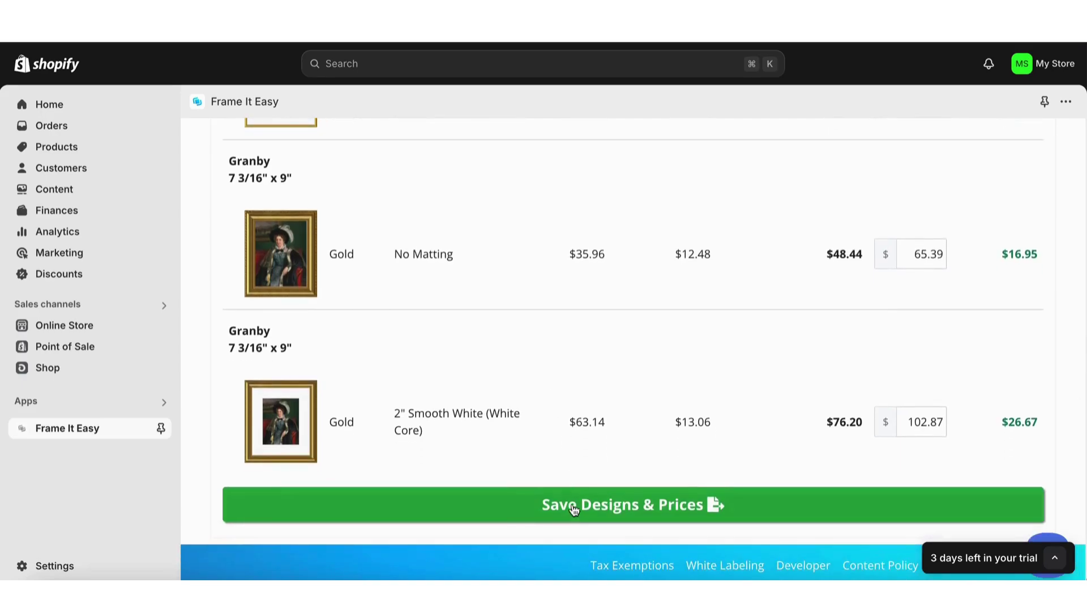
{"action": "left_click", "coordinate": [576, 511]}
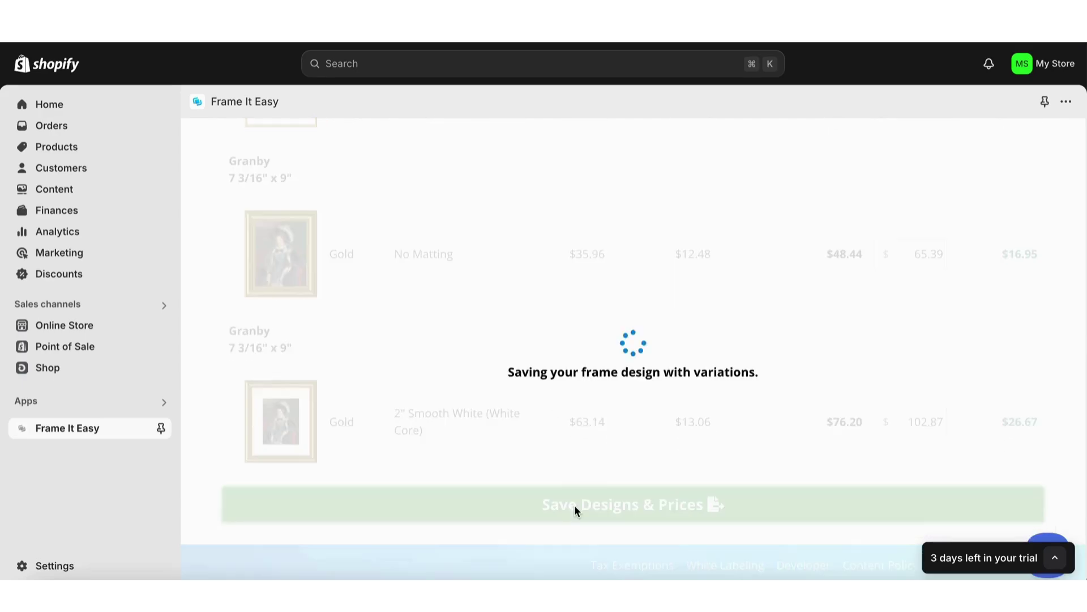